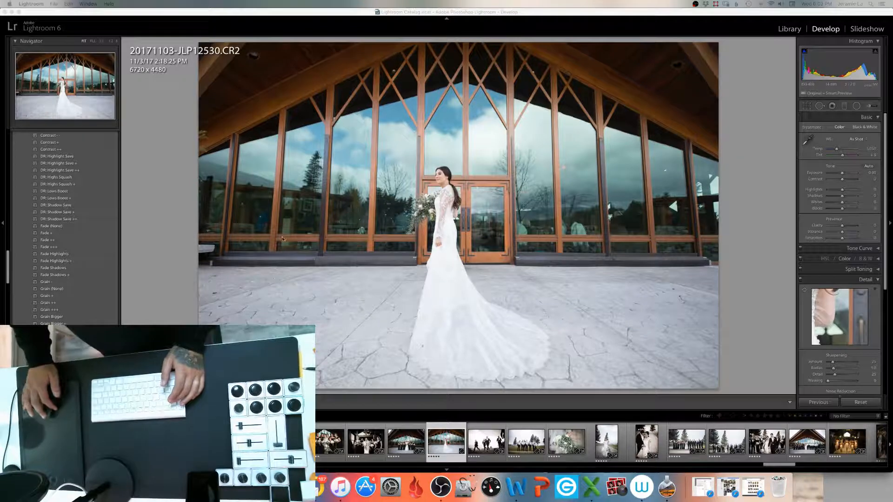
# Switch the photo's info overlay to show shutter speed, aperture, ISO and lens details
pyautogui.click(185, 227)
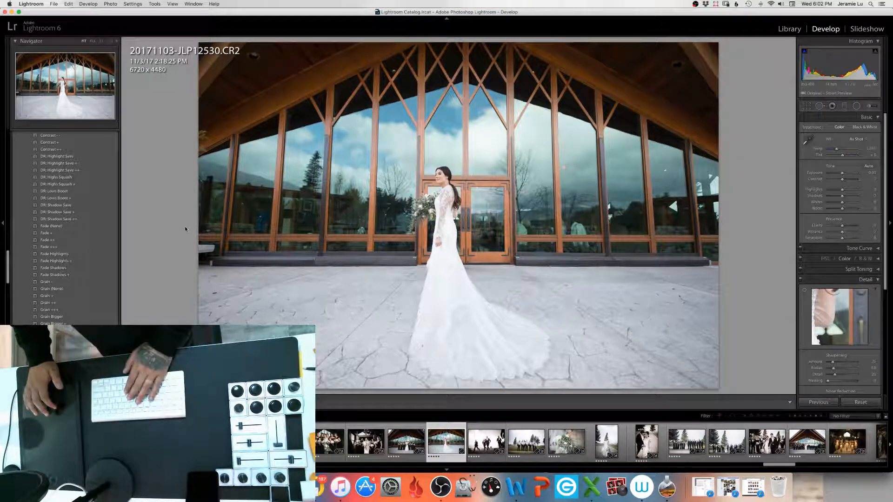
pyautogui.press('u')
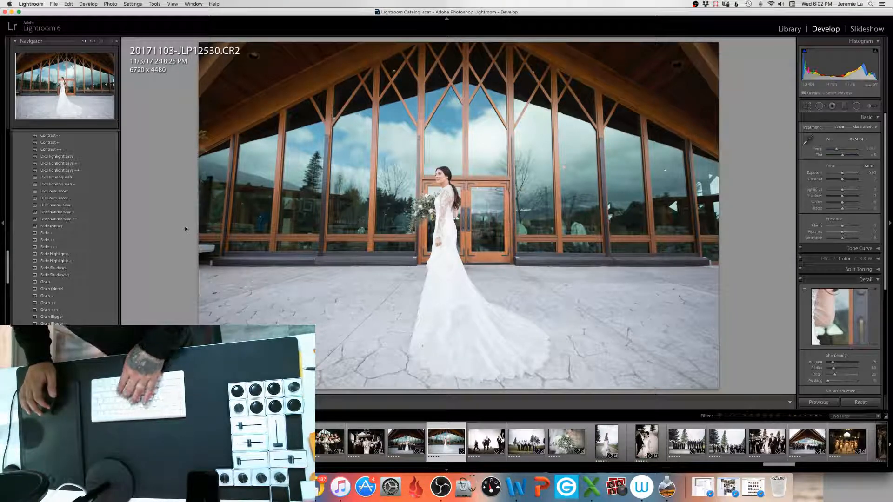
pyautogui.press('i')
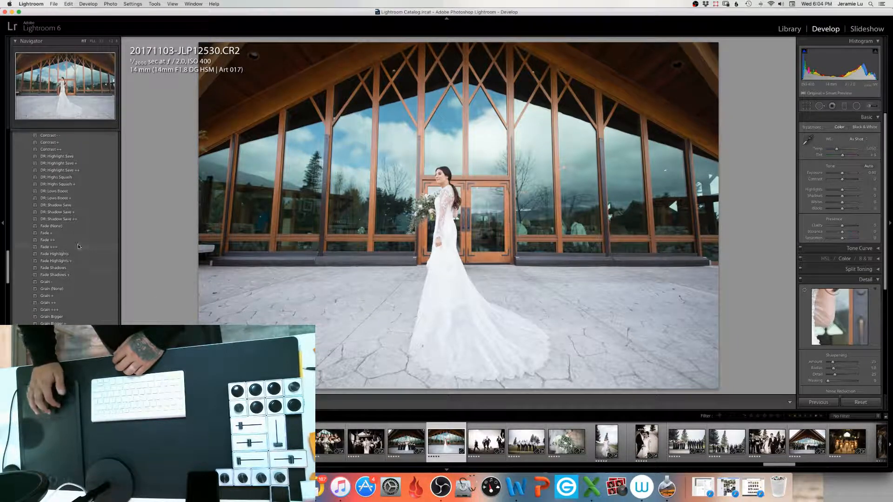
# Apply the J Style preset from the User Presets to the bride photo
pyautogui.scroll(10, 79, 247)
pyautogui.scroll(-10, 78, 247)
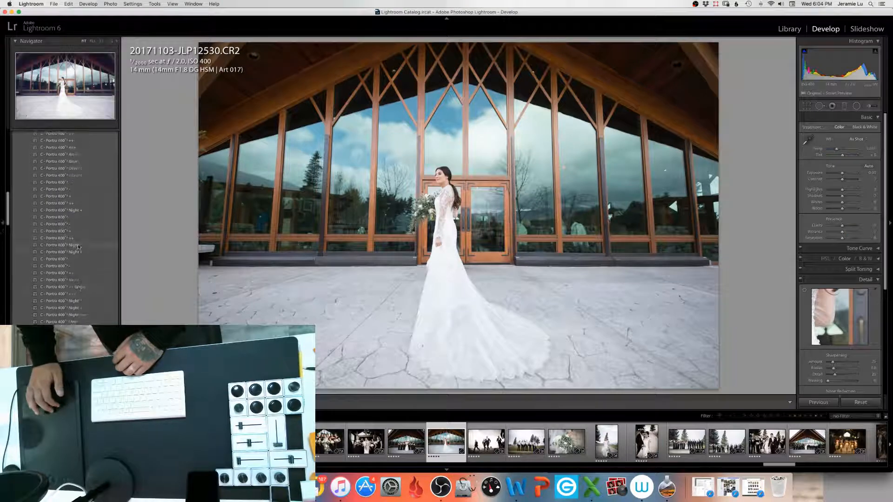
pyautogui.scroll(-10, 78, 247)
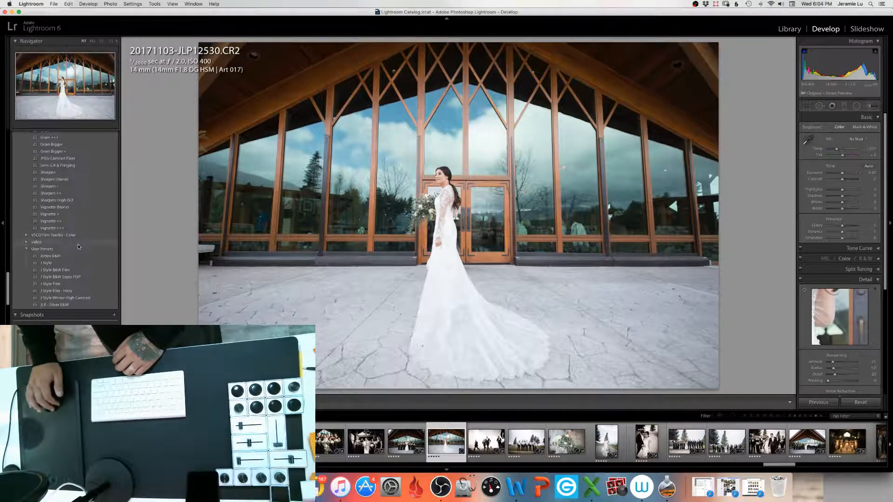
pyautogui.click(48, 263)
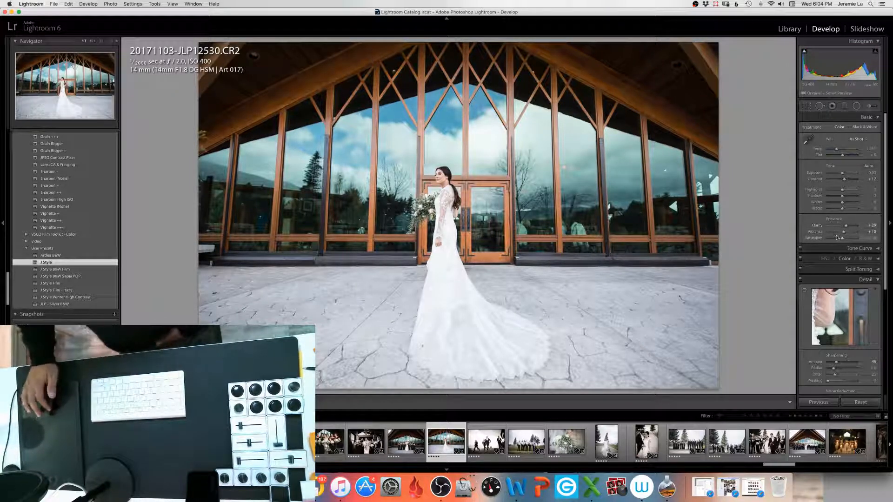
# Review the preset's Basic, per-colour HSL and Detail settings, and compare the photo before and after the edit
pyautogui.scroll(-3, 845, 275)
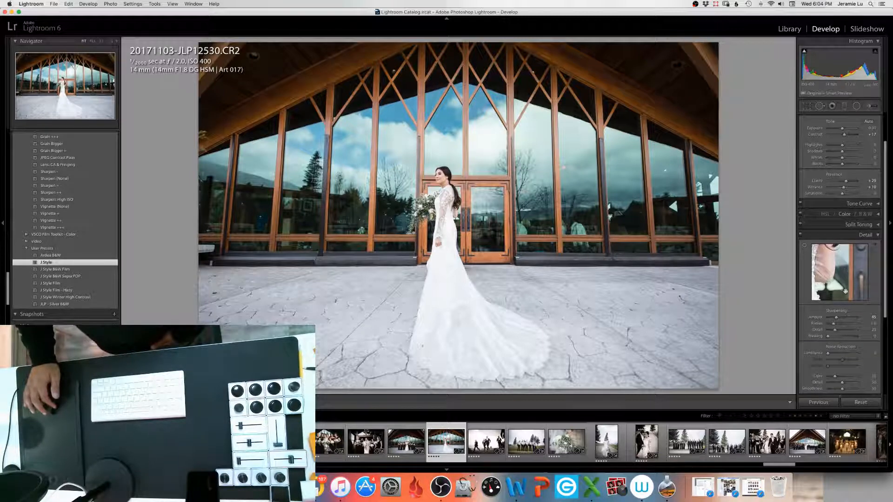
pyautogui.scroll(3, 846, 297)
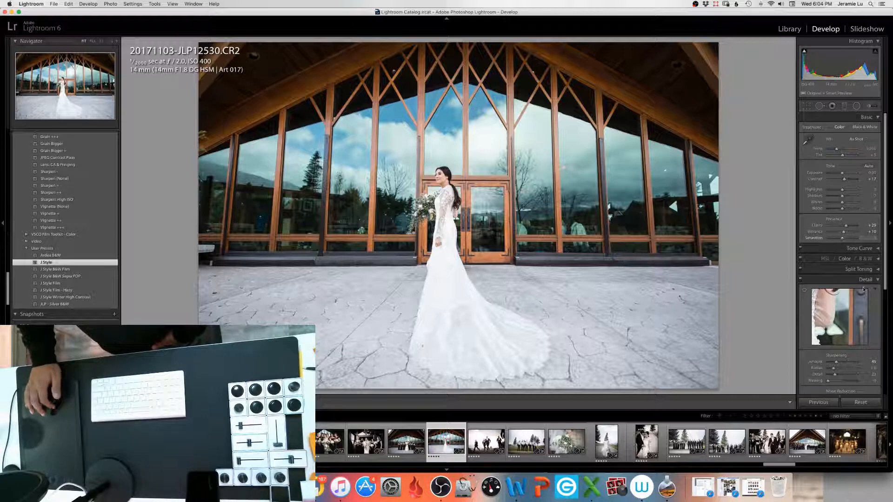
pyautogui.scroll(-1, 863, 288)
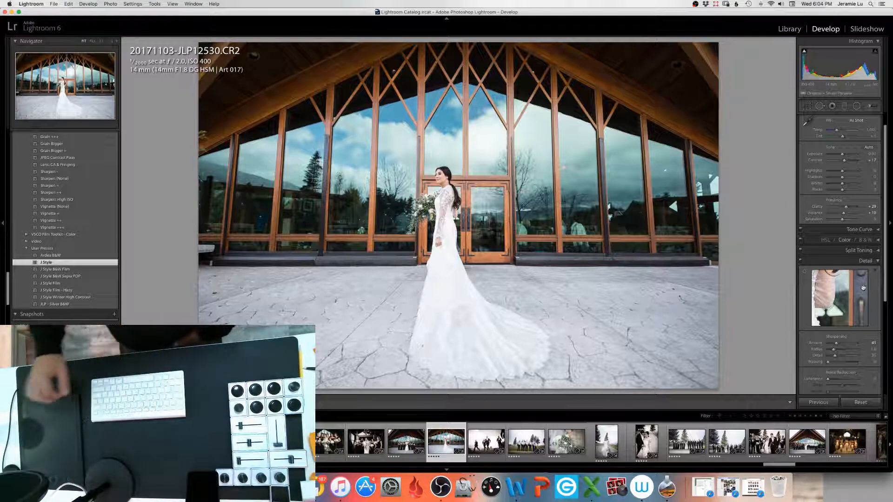
pyautogui.click(878, 241)
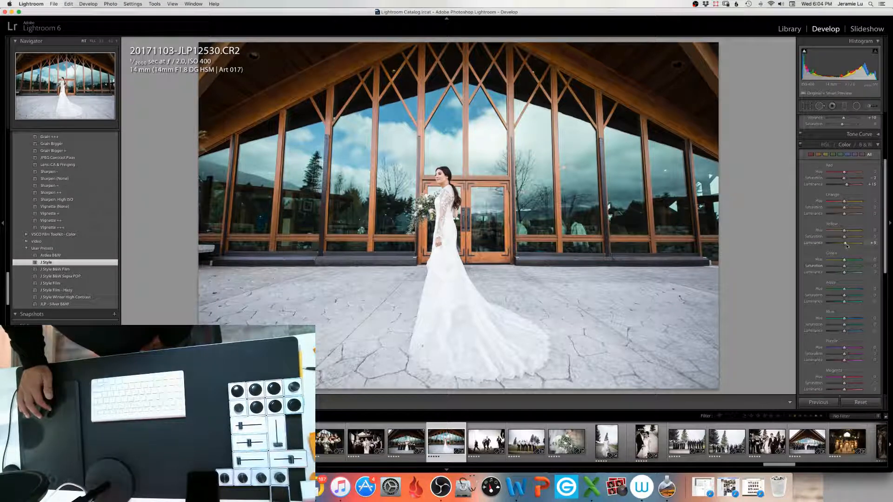
pyautogui.click(878, 146)
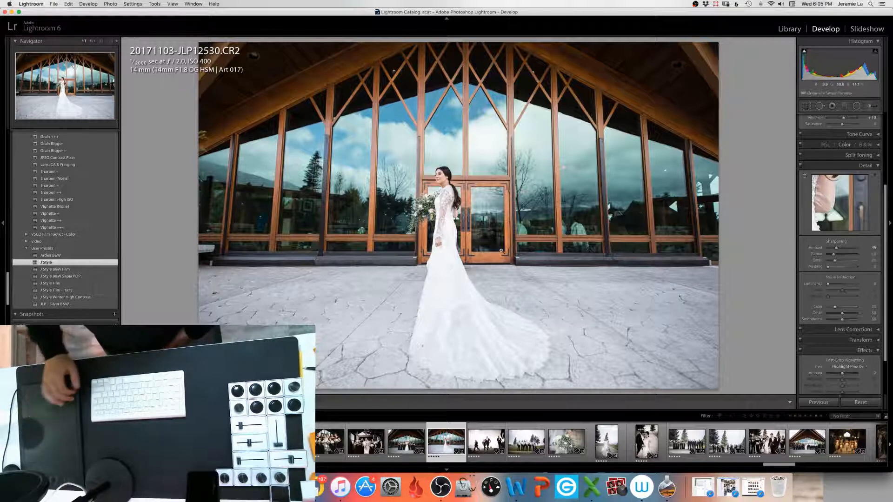
pyautogui.press('\\')
pyautogui.press('\\')
pyautogui.press('\\')
pyautogui.press('\\')
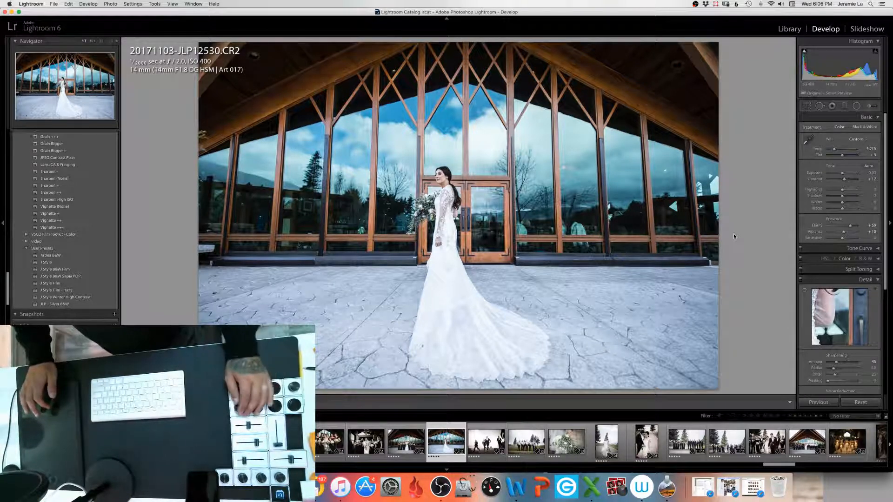
# Lower the photo's exposure to -0.40
pyautogui.press('[')
pyautogui.press('[')
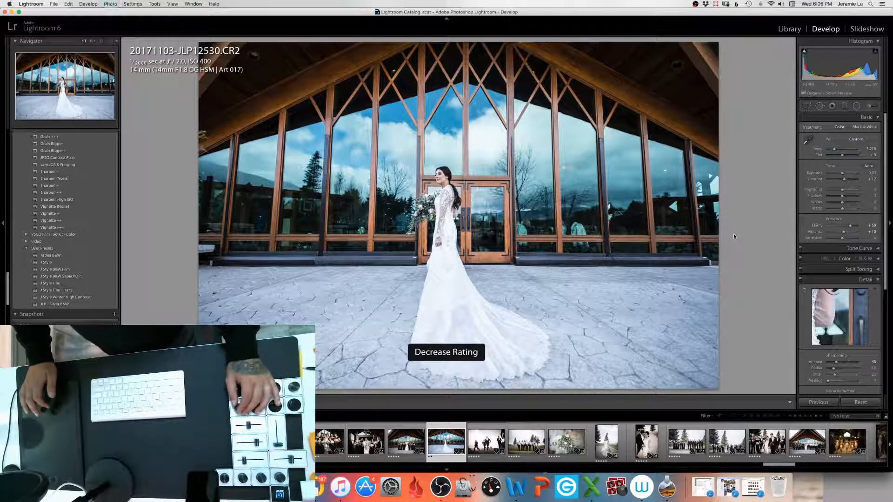
pyautogui.press('-')
pyautogui.press('-')
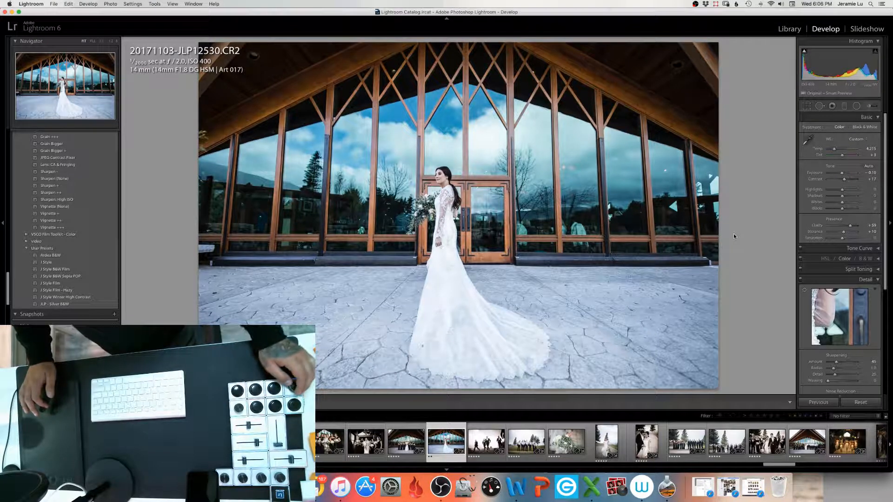
pyautogui.press('-')
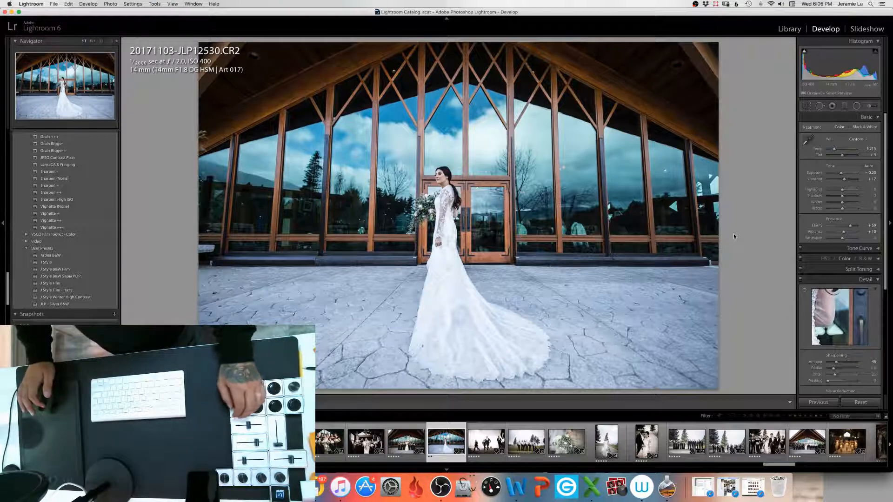
pyautogui.press(']')
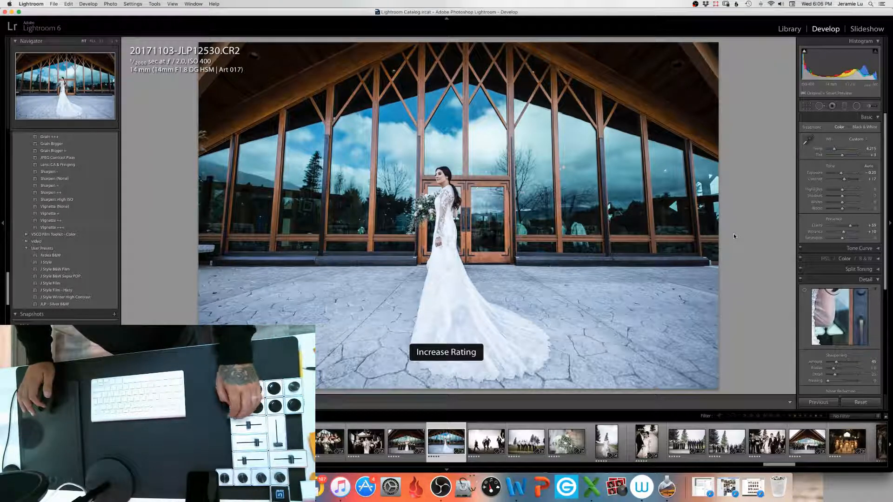
pyautogui.press('-')
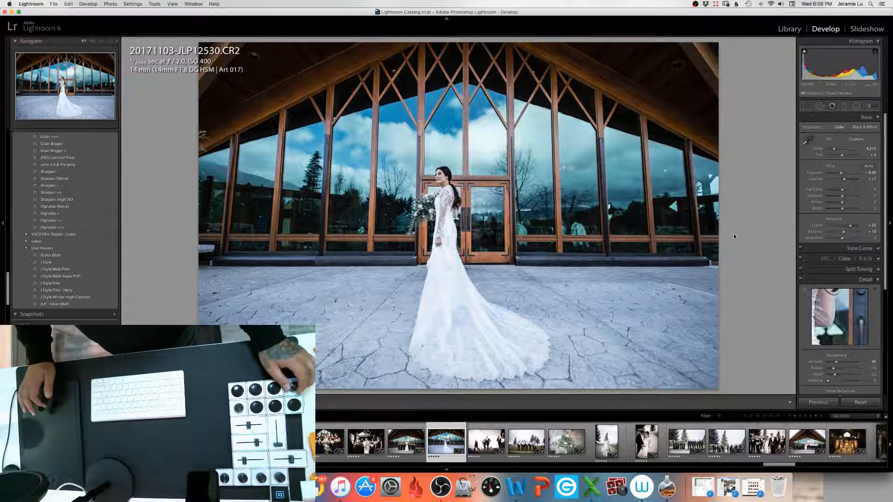
pyautogui.press('-')
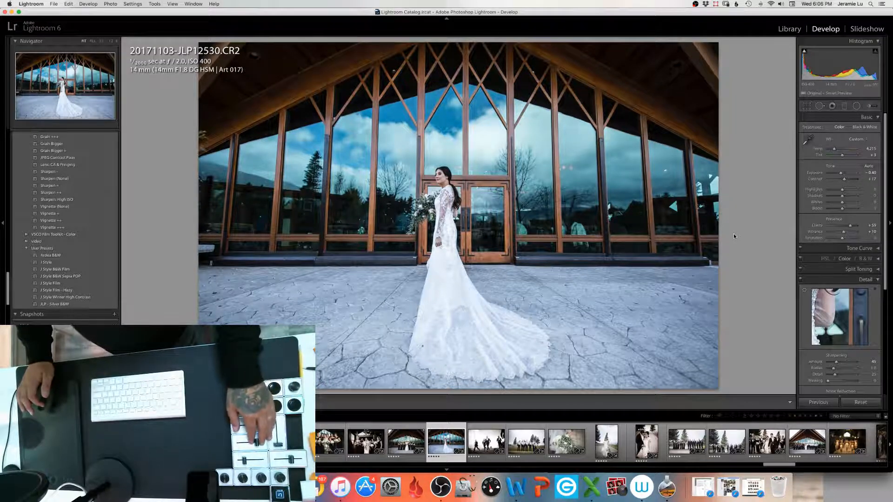
pyautogui.press('=')
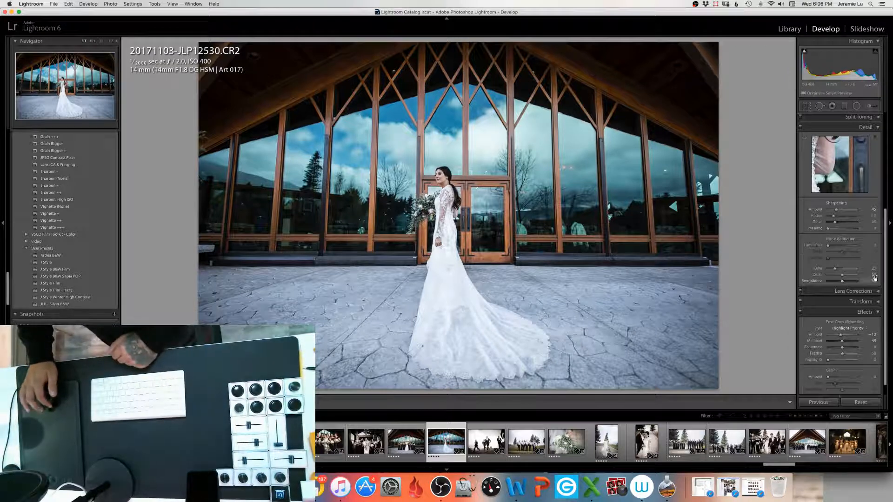
# Raise the highlights to +31 and lower the shadows to darken the building's wooden ceiling
pyautogui.scroll(8, 875, 279)
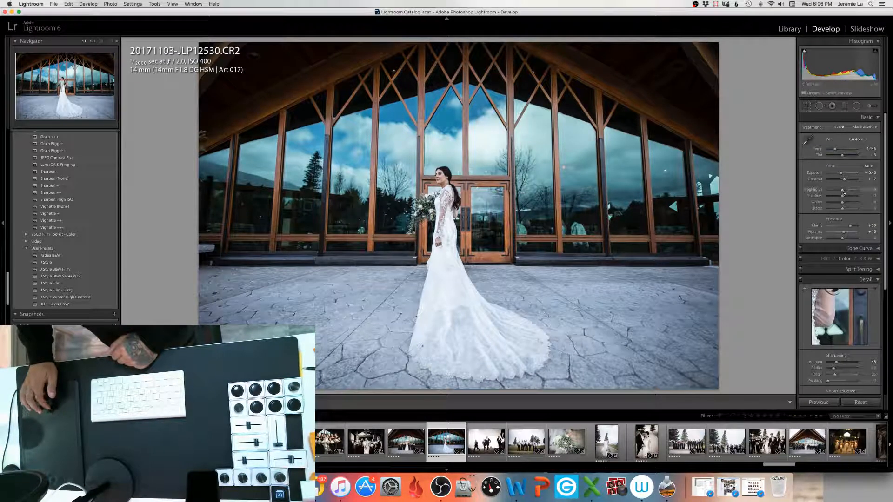
pyautogui.moveTo(843, 191); pyautogui.dragTo(850, 190)
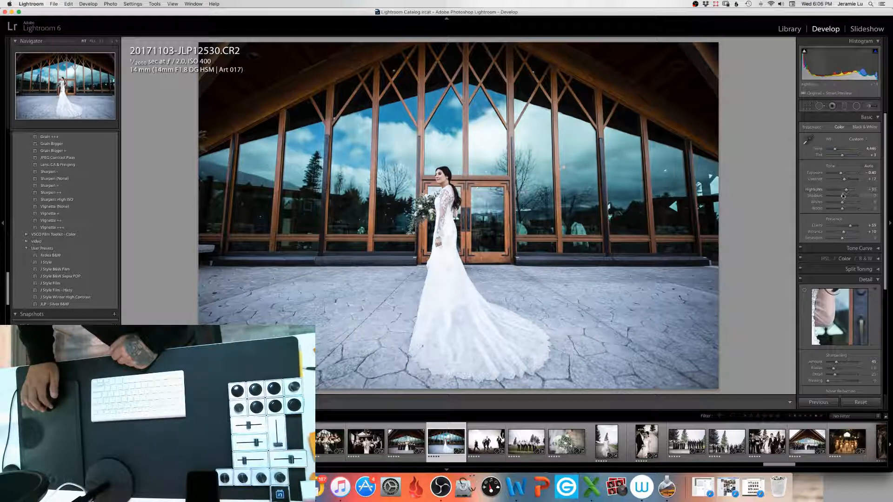
pyautogui.moveTo(840, 198); pyautogui.dragTo(825, 197)
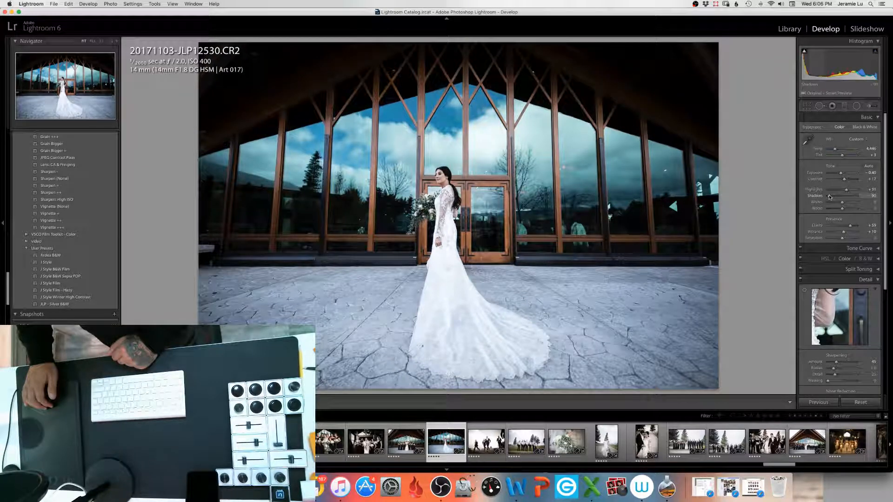
pyautogui.moveTo(833, 197); pyautogui.dragTo(835, 197)
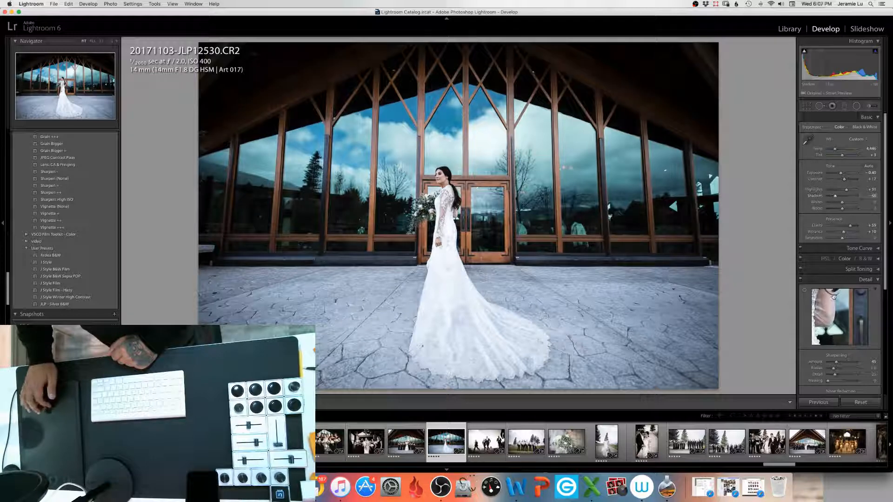
# Reset the post-crop vignette amount to its default, and use Clone spot removal on the small blemish near the dress's lower edge
pyautogui.scroll(-5, 834, 297)
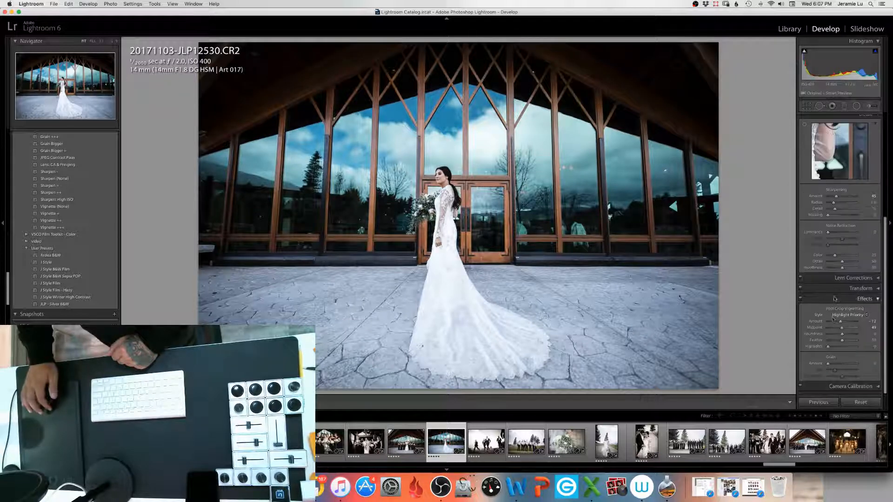
pyautogui.doubleClick(841, 322)
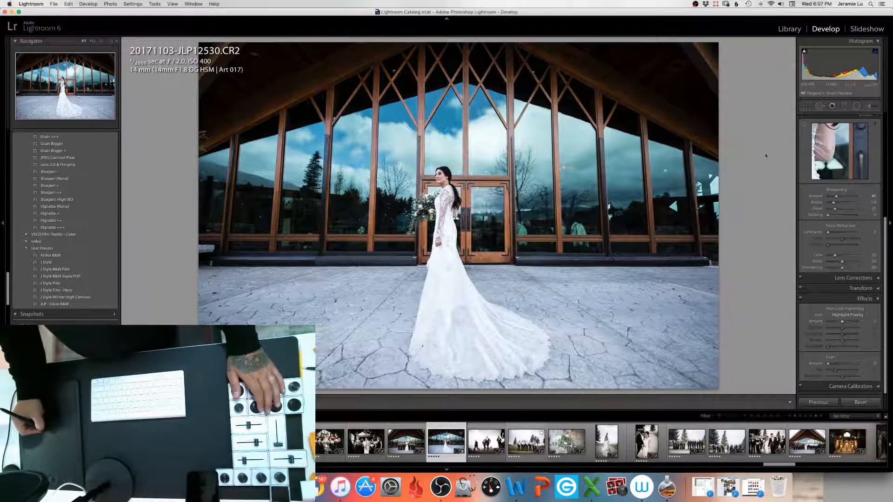
pyautogui.click(819, 107)
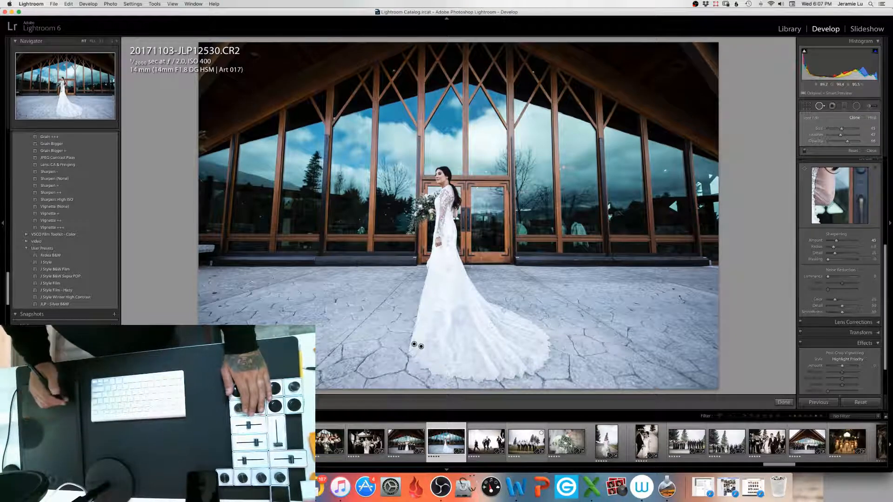
pyautogui.press('Delete')
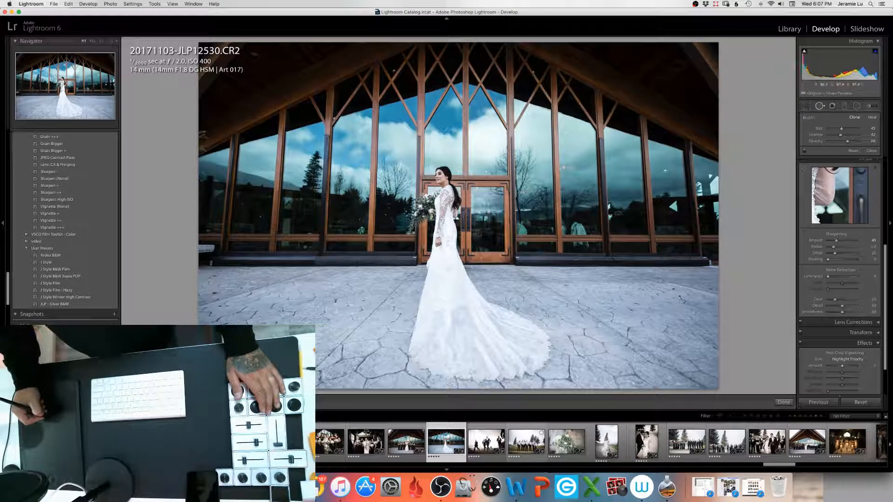
# Brush the J Style Skin Smoothing effect onto the bride's face with the Adjustment Brush
pyautogui.click(871, 106)
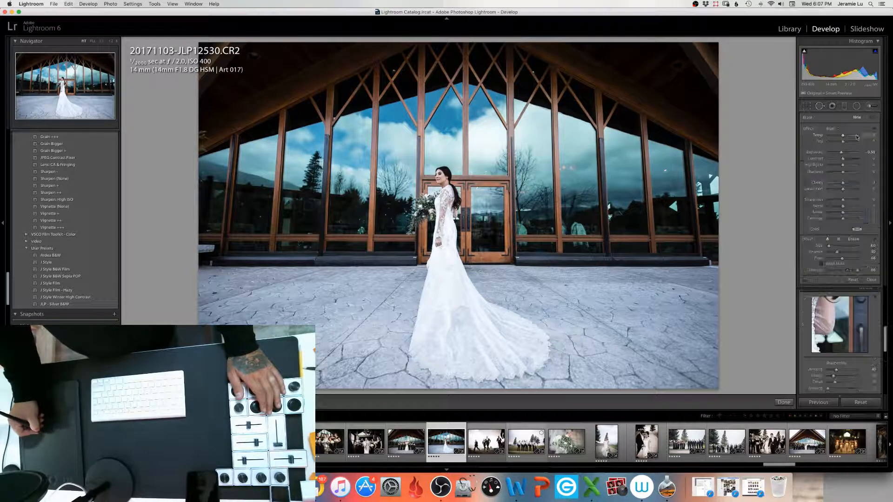
pyautogui.click(830, 129)
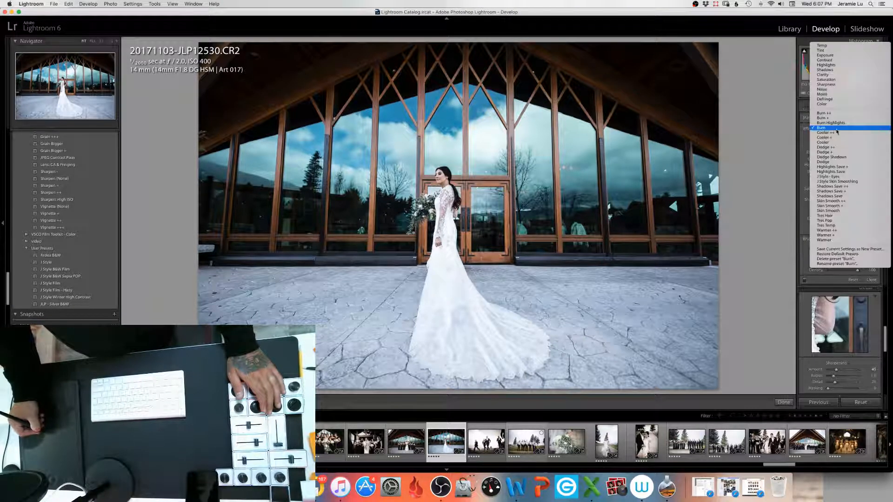
pyautogui.click(832, 179)
pyautogui.press('z')
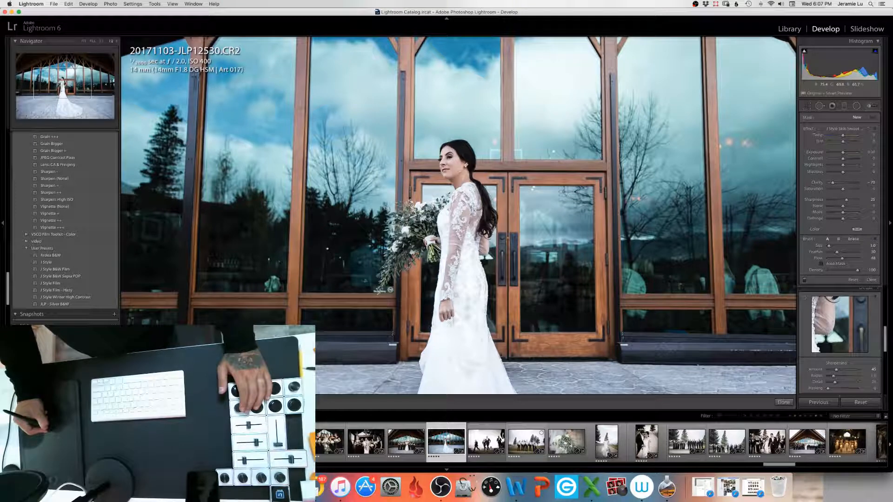
pyautogui.click(453, 173)
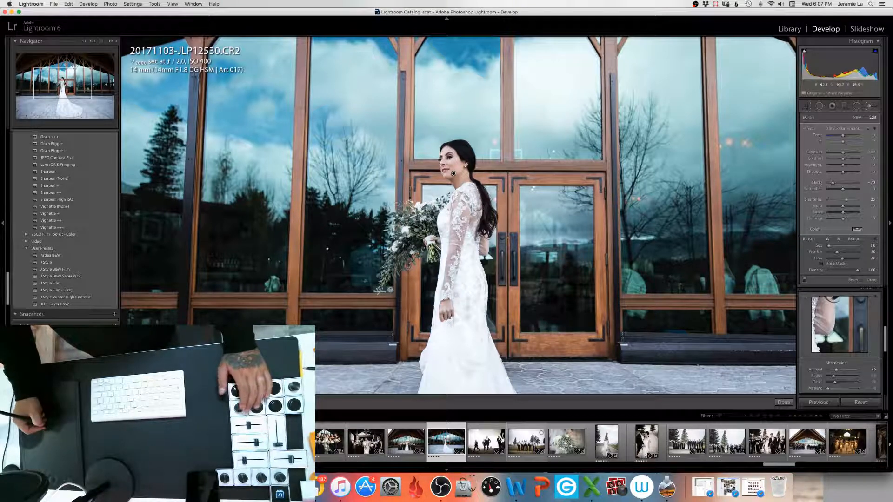
pyautogui.press('z')
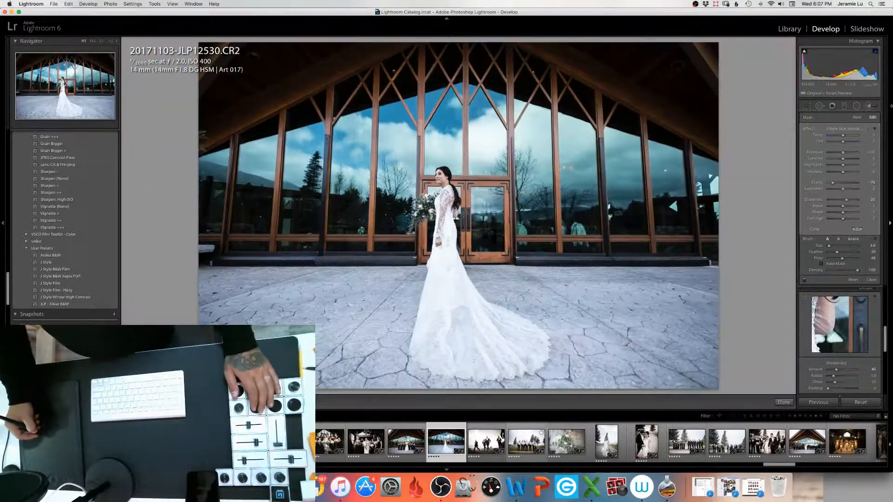
# Start a new adjustment brush with the Dodge effect and paint it over the building's dark wooden ceiling and beams
pyautogui.click(854, 119)
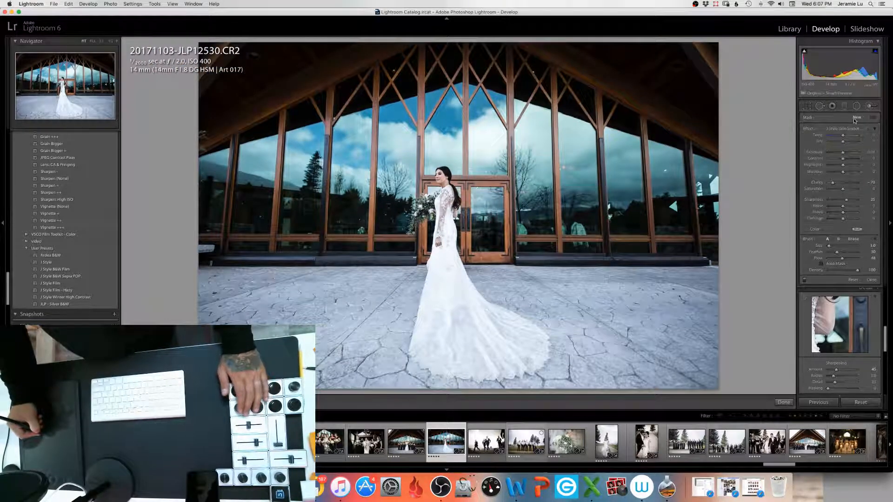
pyautogui.click(844, 129)
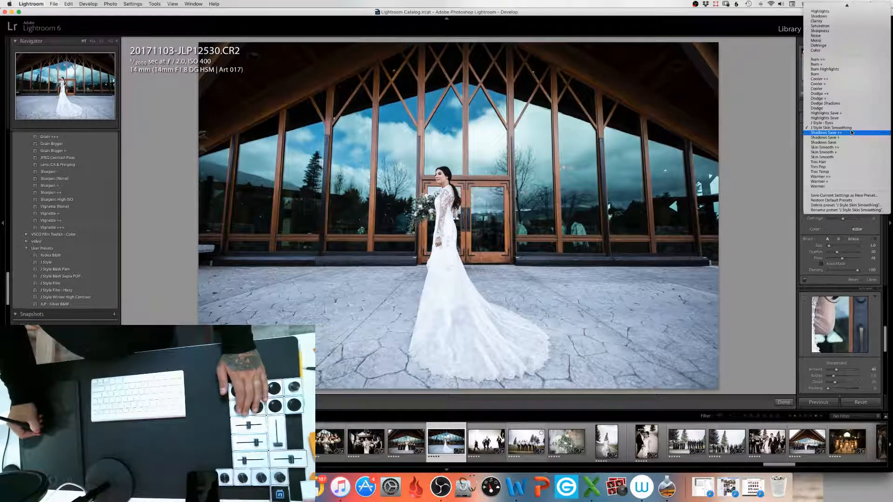
pyautogui.click(828, 109)
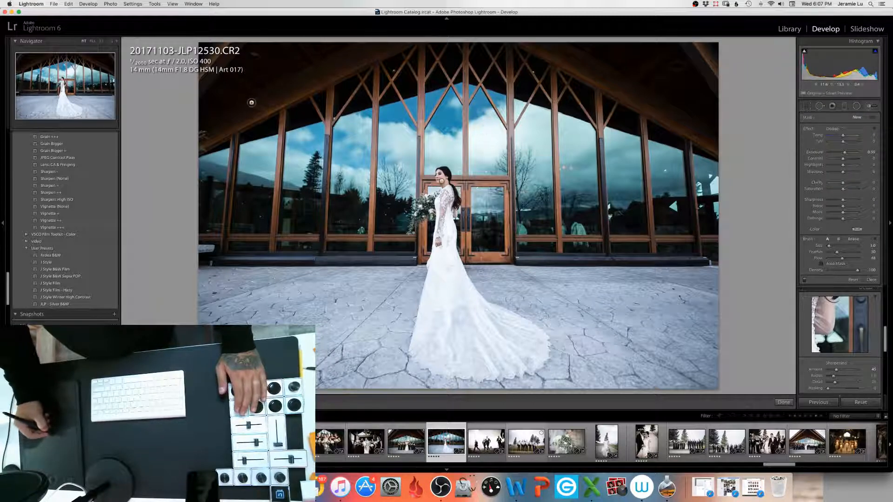
pyautogui.press(']')
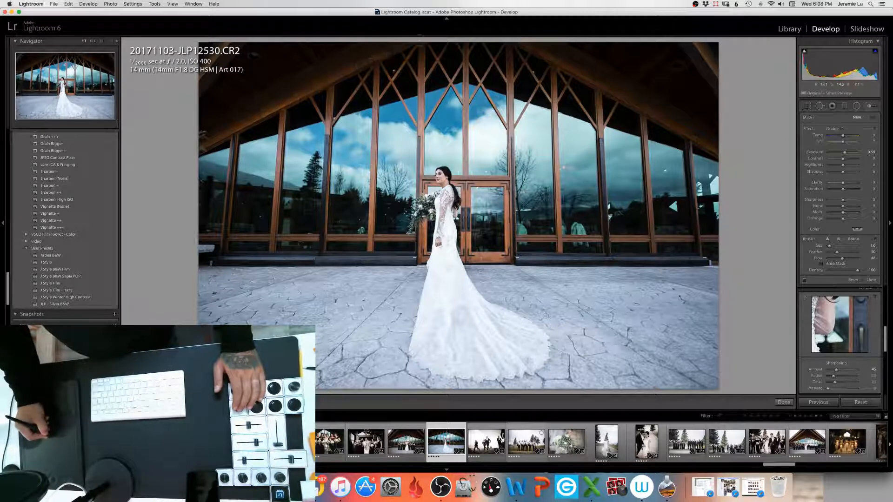
pyautogui.moveTo(555, 60)
pyautogui.mouseDown()
pyautogui.moveTo(526, 46)
pyautogui.moveTo(579, 64)
pyautogui.moveTo(608, 87)
pyautogui.mouseUp()
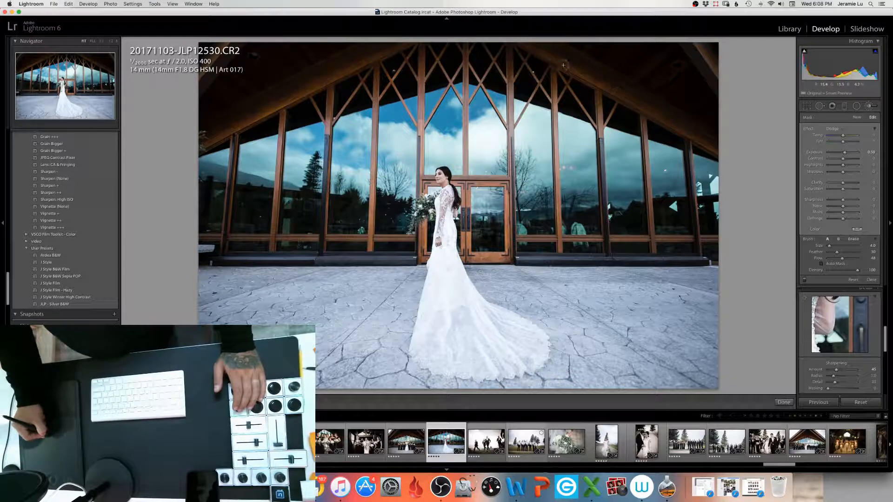
pyautogui.moveTo(563, 65)
pyautogui.mouseDown()
pyautogui.moveTo(518, 45)
pyautogui.moveTo(634, 74)
pyautogui.moveTo(563, 72)
pyautogui.mouseUp()
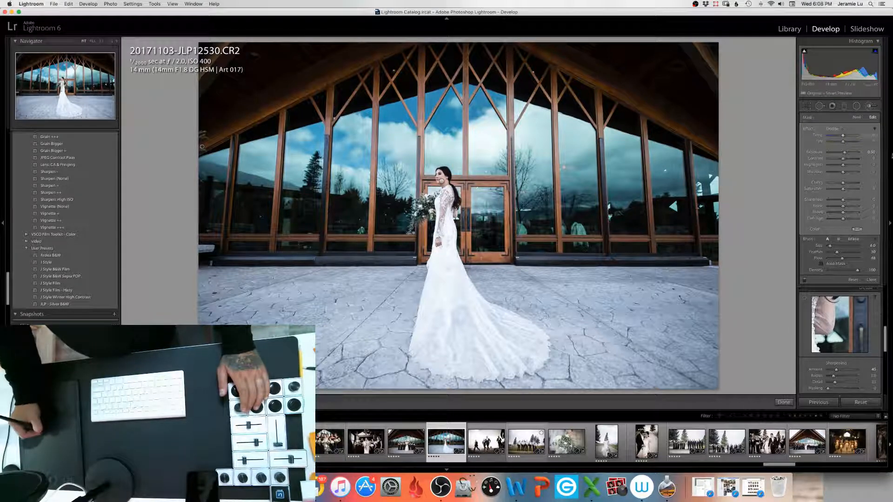
# Start a new adjustment brush with the Burn effect and paint it across the lower window panes and doors behind the bride
pyautogui.click(856, 120)
pyautogui.click(832, 129)
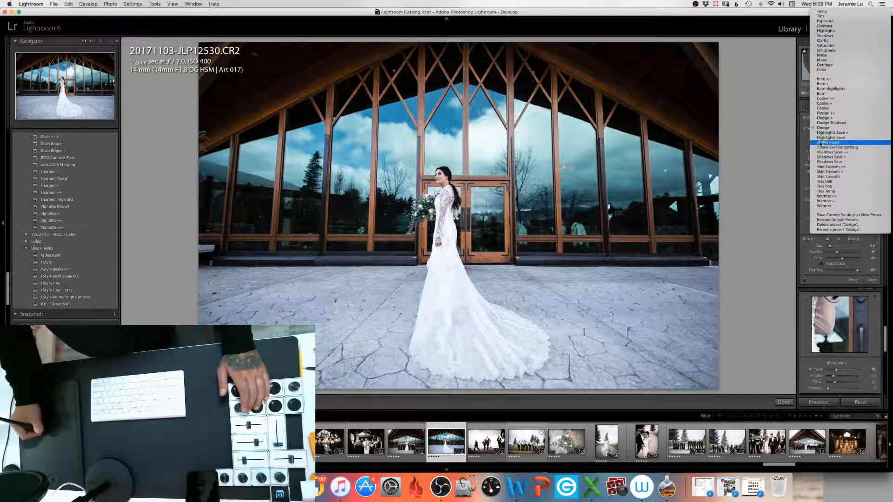
pyautogui.click(822, 94)
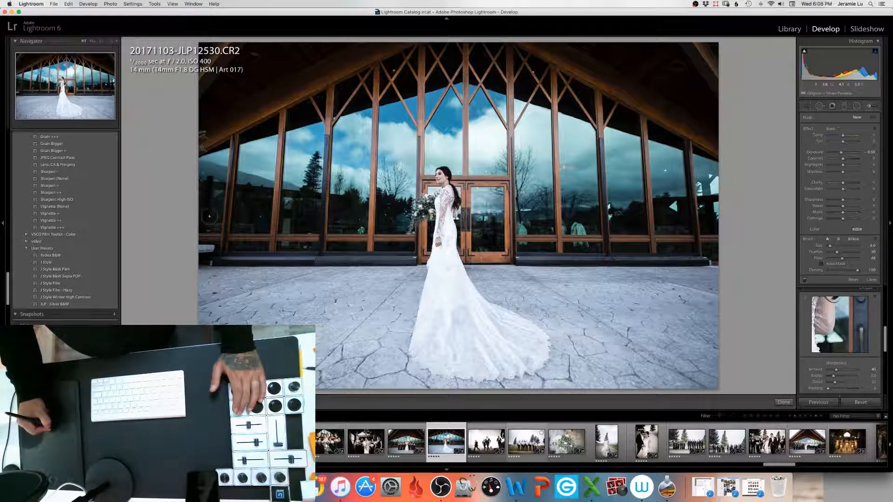
pyautogui.moveTo(252, 202)
pyautogui.mouseDown()
pyautogui.moveTo(265, 224)
pyautogui.moveTo(297, 207)
pyautogui.moveTo(285, 193)
pyautogui.moveTo(315, 220)
pyautogui.moveTo(321, 207)
pyautogui.moveTo(345, 216)
pyautogui.moveTo(323, 223)
pyautogui.moveTo(338, 225)
pyautogui.moveTo(356, 201)
pyautogui.moveTo(361, 212)
pyautogui.moveTo(386, 207)
pyautogui.moveTo(405, 217)
pyautogui.mouseUp()
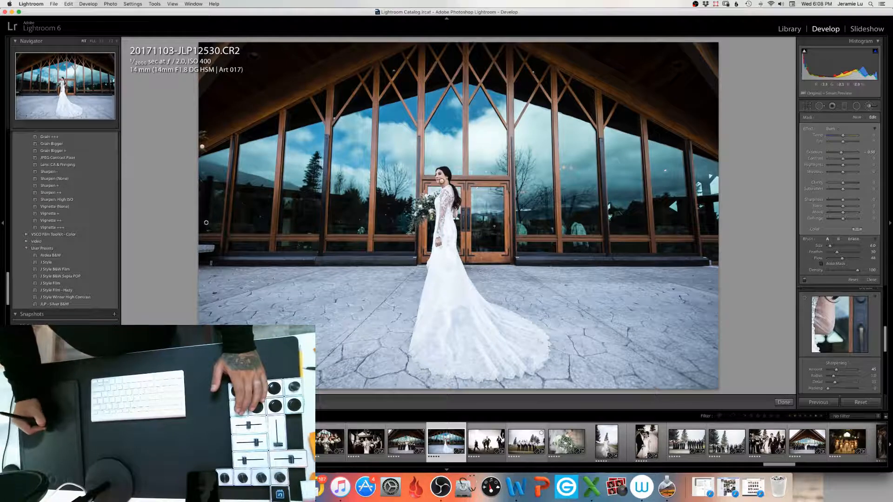
pyautogui.moveTo(494, 227); pyautogui.dragTo(491, 242)
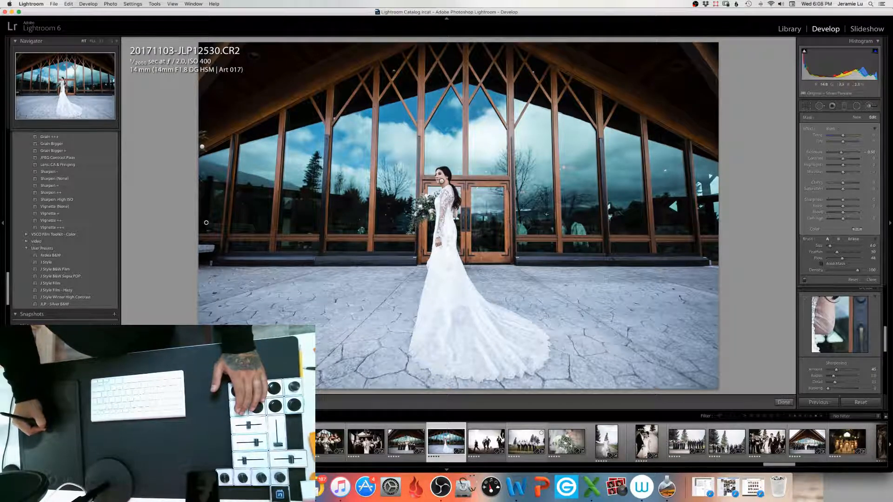
pyautogui.moveTo(546, 214)
pyautogui.mouseDown()
pyautogui.moveTo(577, 227)
pyautogui.moveTo(541, 228)
pyautogui.moveTo(534, 219)
pyautogui.mouseUp()
pyautogui.moveTo(586, 214)
pyautogui.mouseDown()
pyautogui.moveTo(630, 210)
pyautogui.moveTo(615, 220)
pyautogui.moveTo(631, 225)
pyautogui.moveTo(661, 204)
pyautogui.moveTo(674, 220)
pyautogui.moveTo(710, 209)
pyautogui.mouseUp()
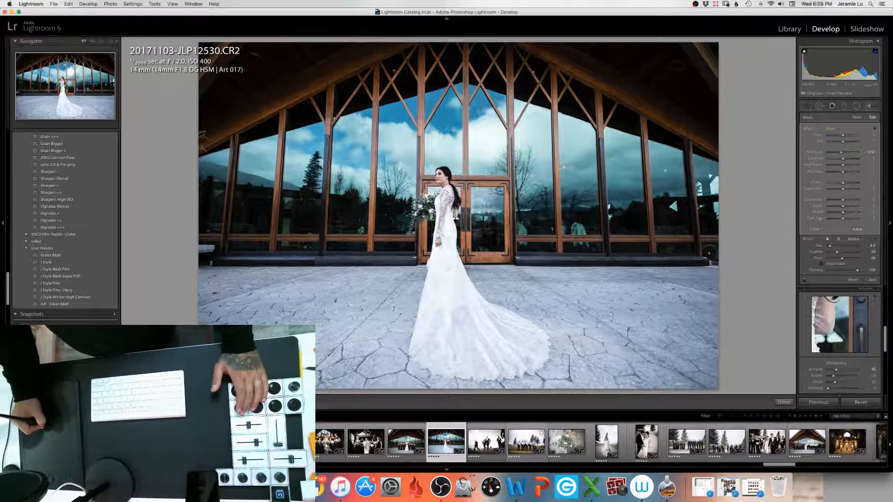
pyautogui.moveTo(710, 253)
pyautogui.mouseDown()
pyautogui.moveTo(489, 249)
pyautogui.moveTo(484, 237)
pyautogui.mouseUp()
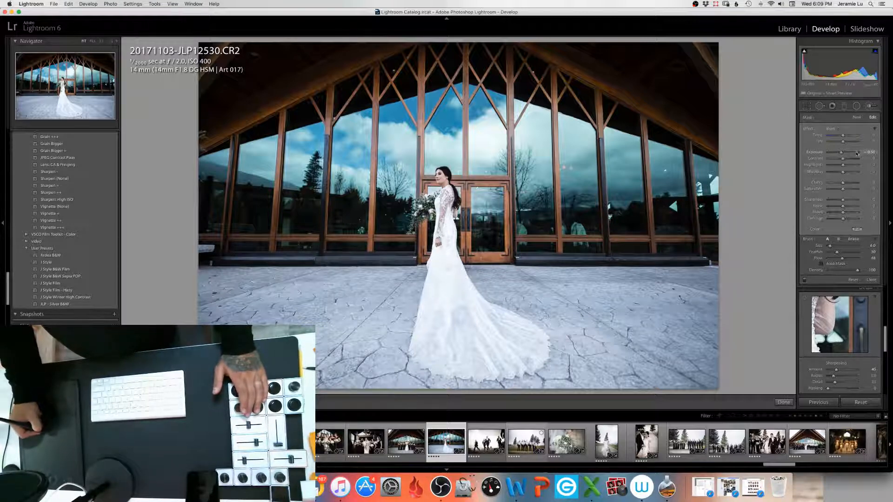
# Set the burn brush's exposure to -1.00
pyautogui.click(870, 153)
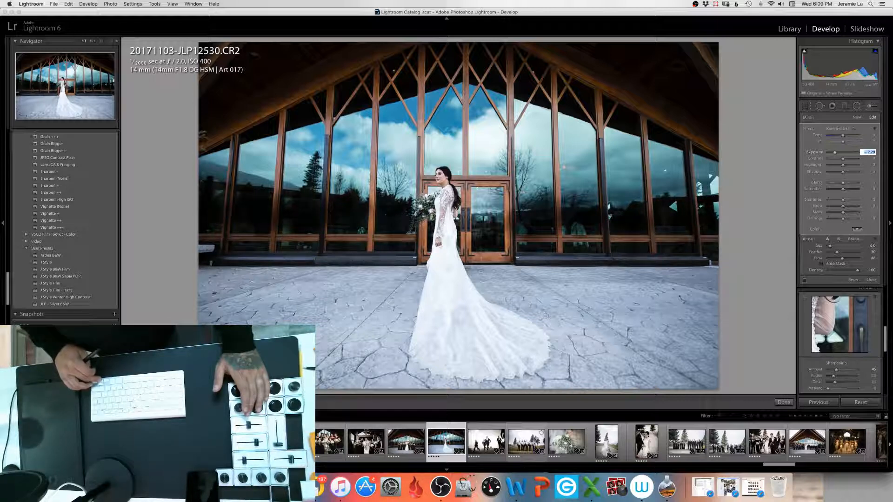
pyautogui.press('Down')
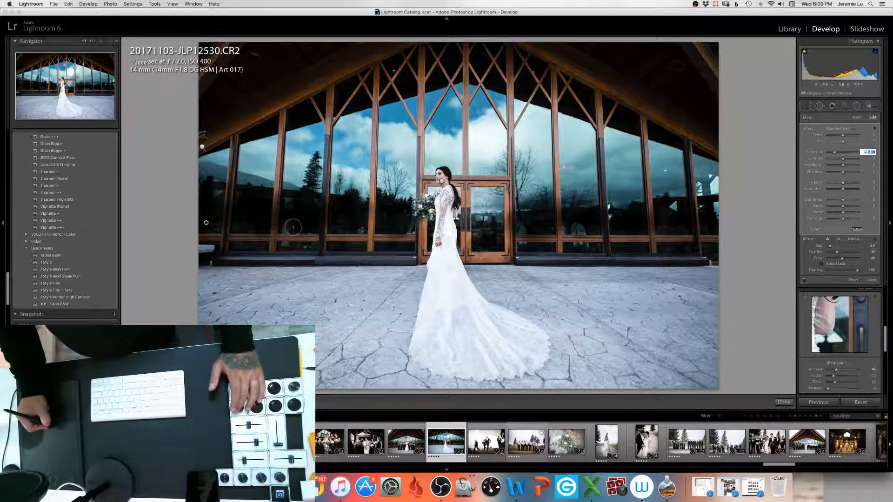
pyautogui.press(']')
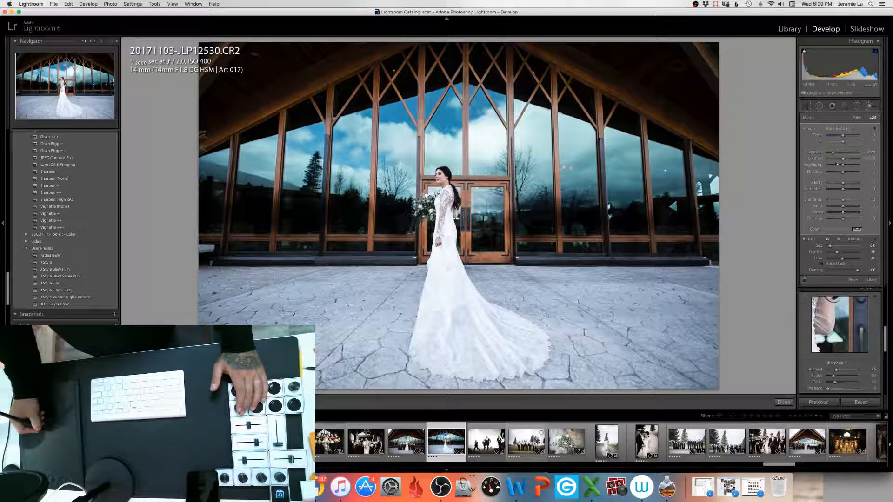
pyautogui.click(867, 153)
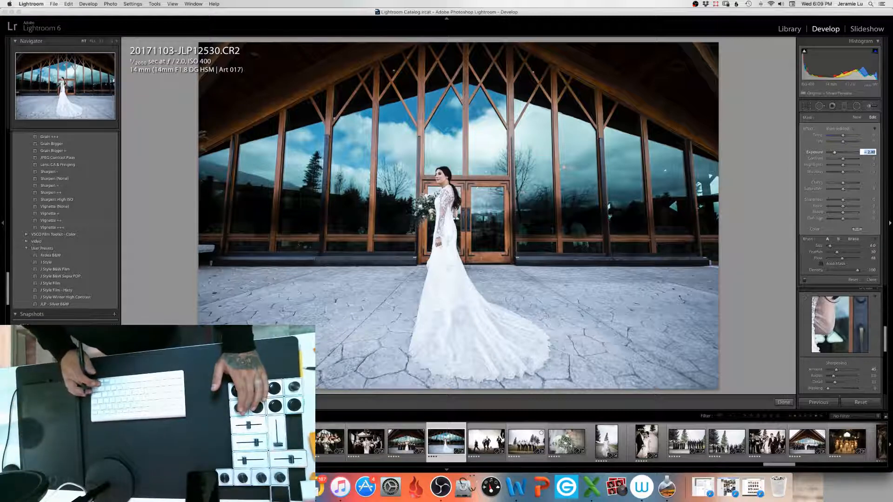
pyautogui.press('Up')
pyautogui.press('Up')
pyautogui.press('Up')
pyautogui.press('Up')
pyautogui.press('Up')
pyautogui.press('Up')
pyautogui.press('Up')
pyautogui.press('Up')
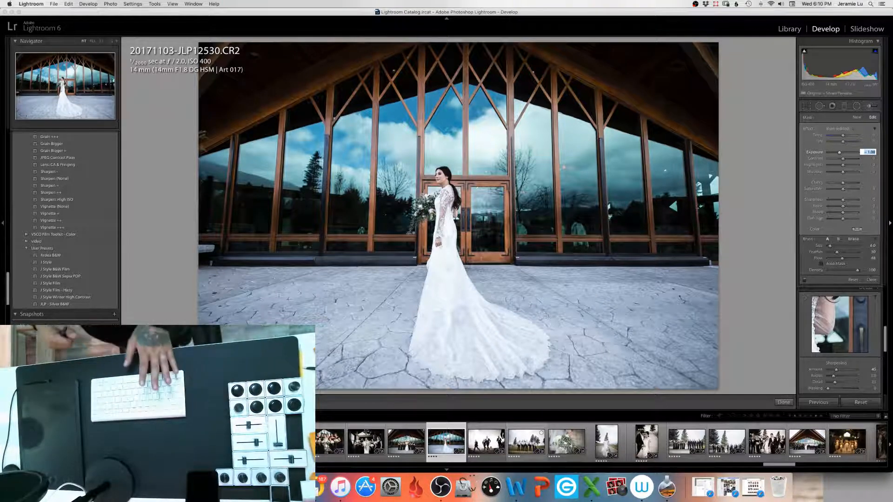
# Compare the photo before and after the edits, examining the overall tones and the locally brushed areas
pyautogui.press('\\')
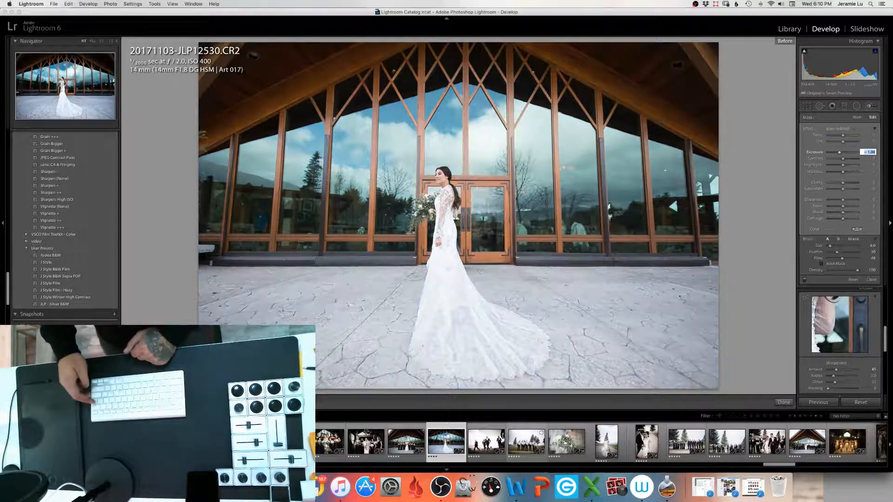
pyautogui.press('\\')
pyautogui.press('\\')
pyautogui.press('\\')
pyautogui.press('\\')
pyautogui.press('\\')
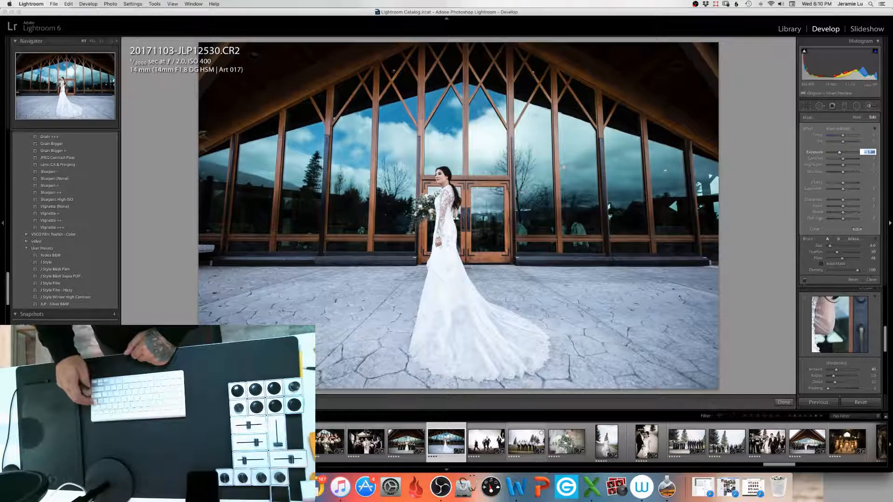
pyautogui.press('\\')
pyautogui.press('\\')
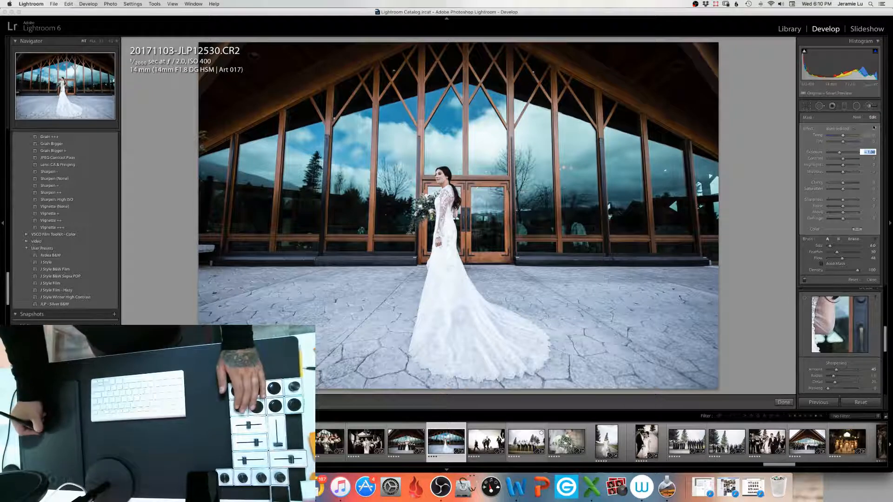
# Start a new adjustment brush with the Clarity effect and paint it over the clouds reflected in the windows
pyautogui.click(860, 119)
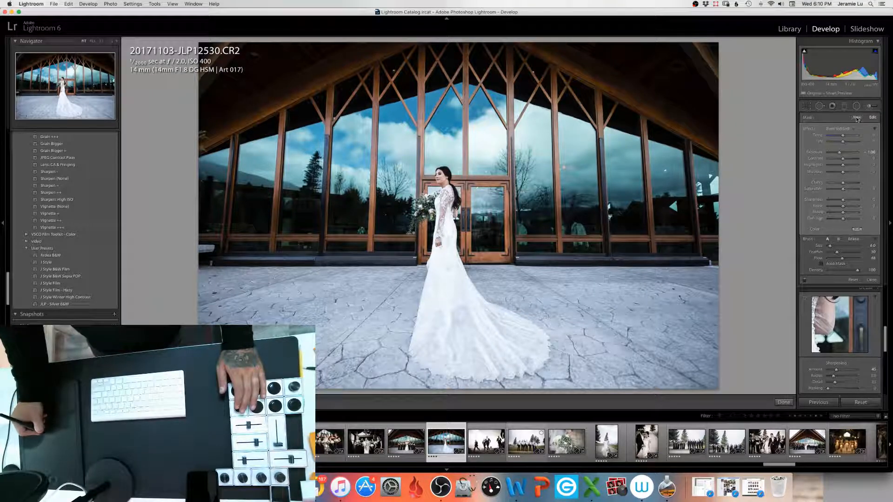
pyautogui.click(835, 130)
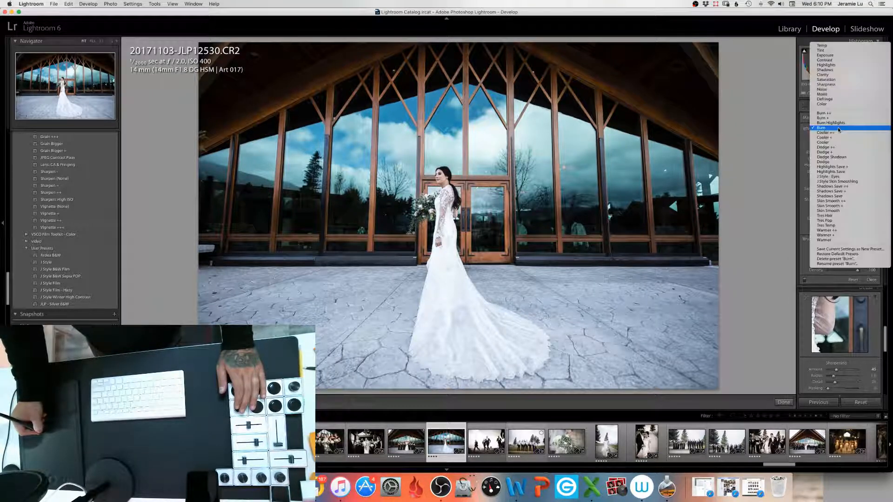
pyautogui.click(829, 99)
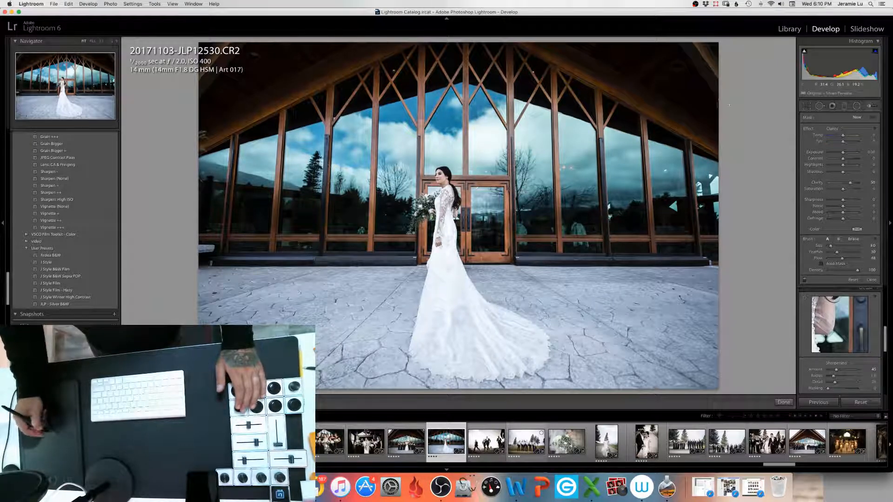
pyautogui.click(373, 138)
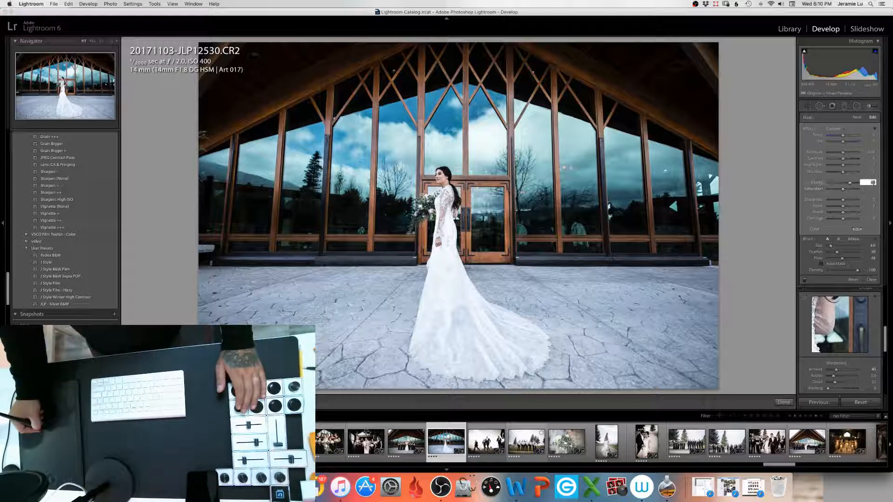
# Raise the clarity of the brushed cloud reflections to 98
pyautogui.press('Up')
pyautogui.press('Up')
pyautogui.press('Up')
pyautogui.press('Up')
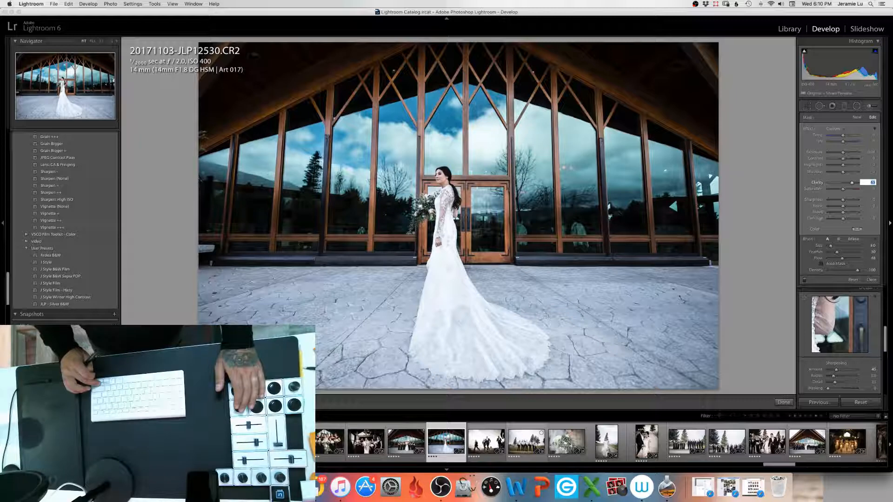
pyautogui.press('Up')
pyautogui.press('Up')
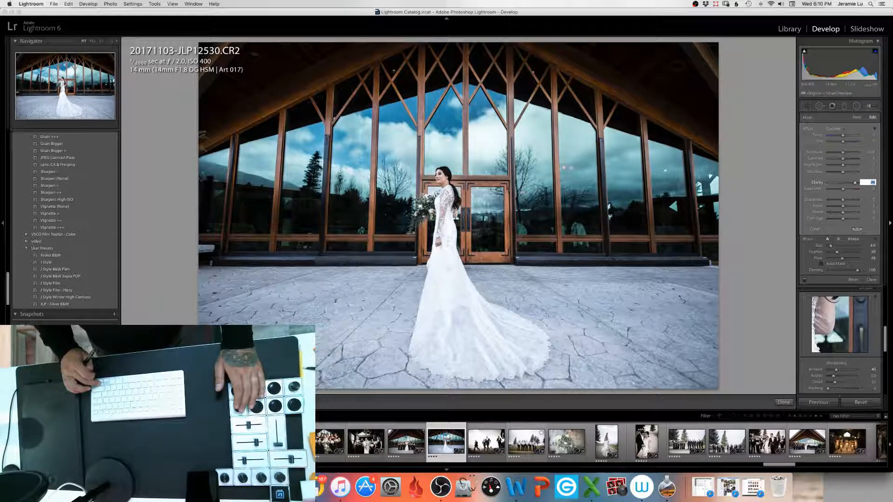
pyautogui.press('Up')
pyautogui.press('Up')
pyautogui.press('Up')
pyautogui.press('Up')
pyautogui.press('Up')
pyautogui.press('Up')
pyautogui.press('Up')
pyautogui.press('Up')
pyautogui.press('Up')
pyautogui.press('Up')
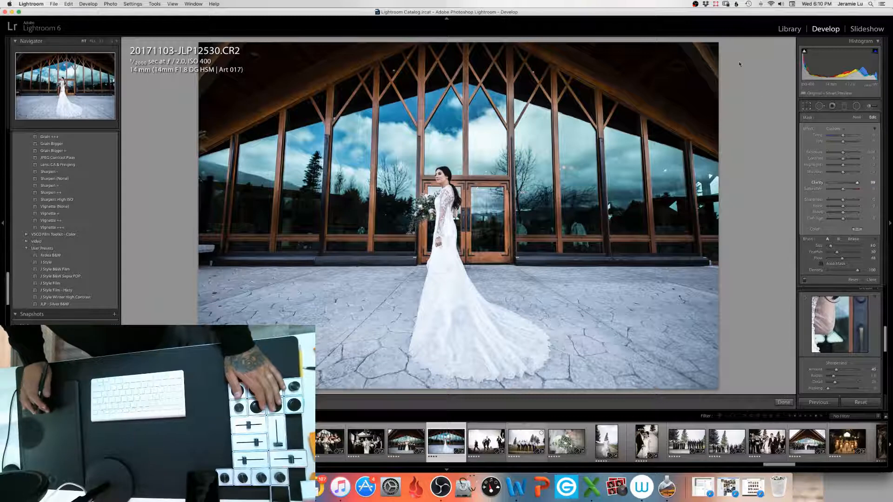
# Crop the photo slightly tighter from its upper corners, keeping the original aspect ratio
pyautogui.click(806, 106)
pyautogui.moveTo(717, 41); pyautogui.dragTo(715, 45)
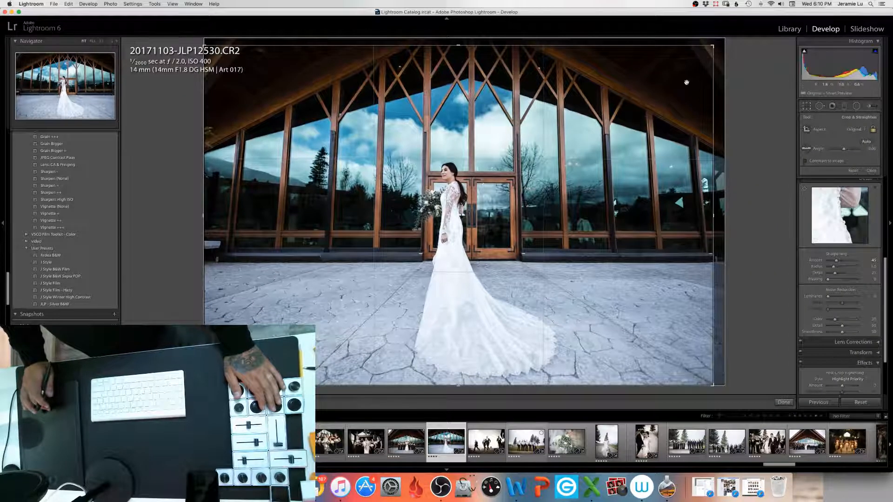
pyautogui.moveTo(203, 45); pyautogui.dragTo(209, 51)
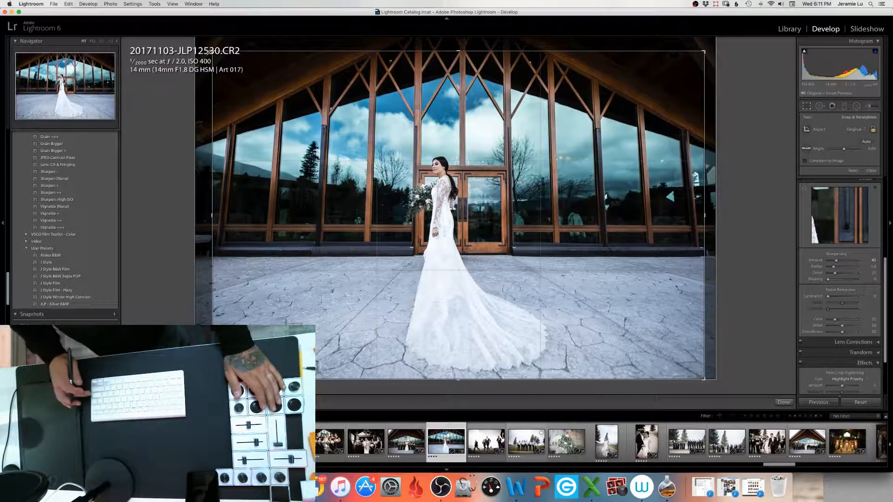
pyautogui.press('Return')
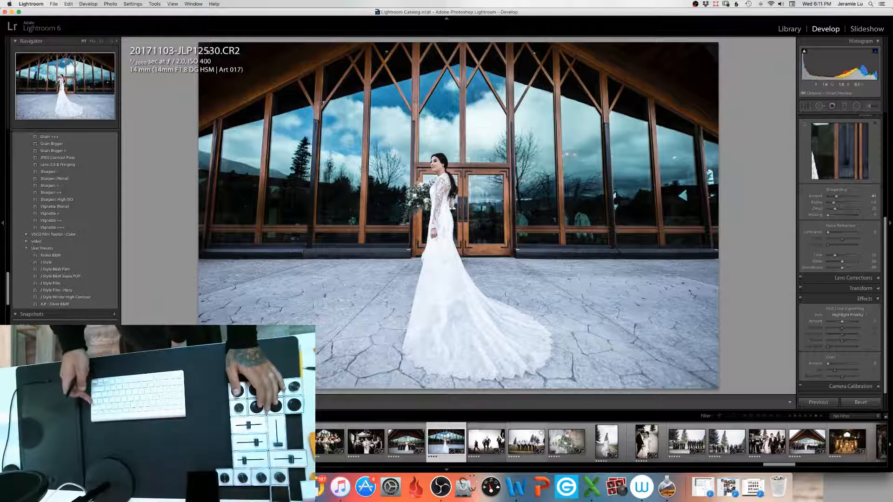
# Check the cropped photo against its unedited version
pyautogui.press('\\')
pyautogui.press('\\')
pyautogui.press('\\')
pyautogui.press('\\')
pyautogui.press('\\')
pyautogui.press('\\')
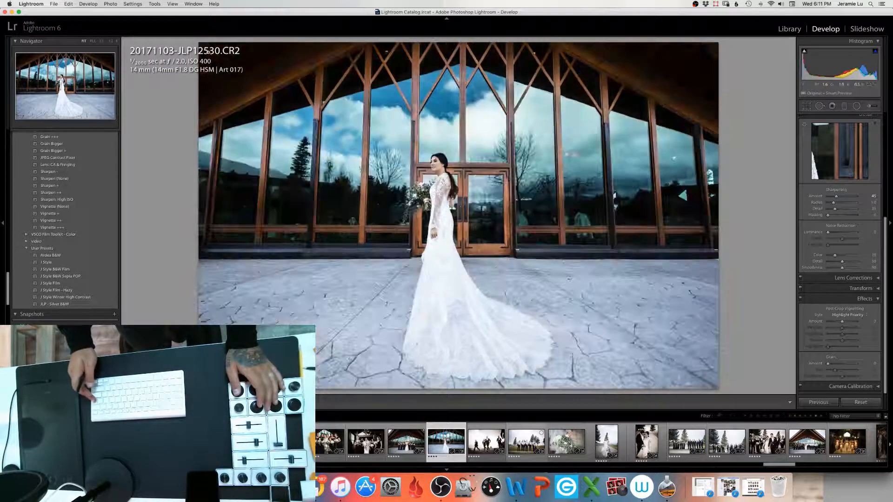